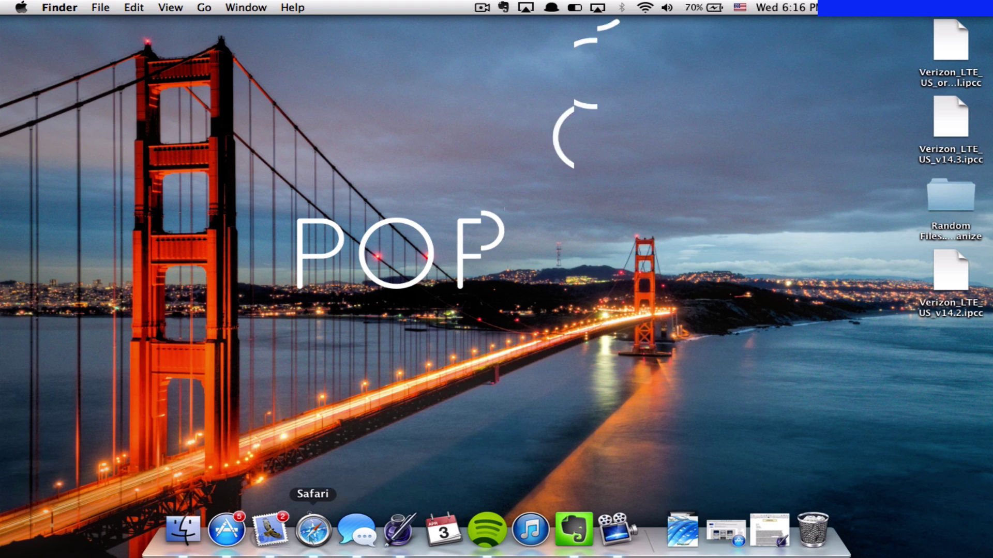
Bring up PopClip's App Store page, marked installed at $4.99
left_click(227, 531)
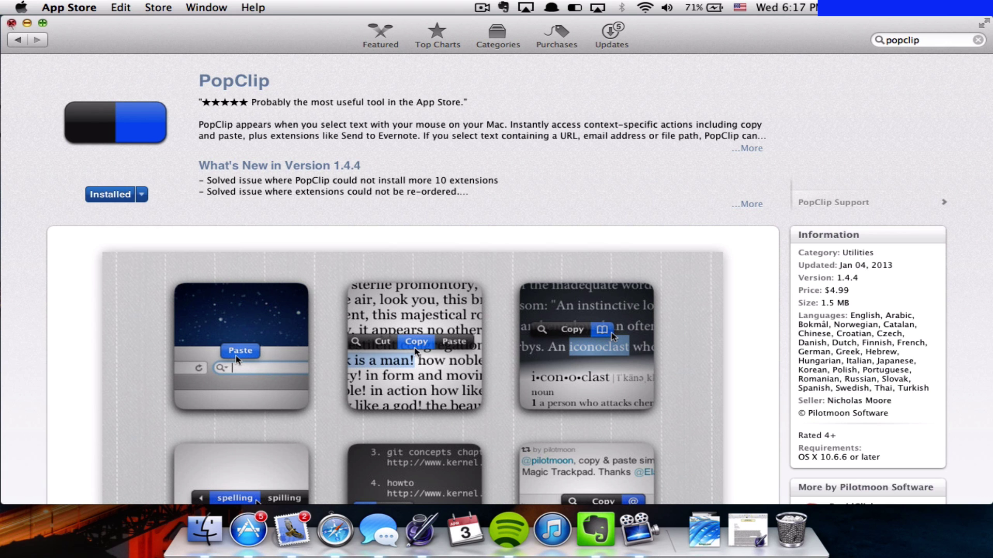
Close the App Store and open the Untitled 3 letter in Pages, clicking at 'Lorem'
left_click(12, 23)
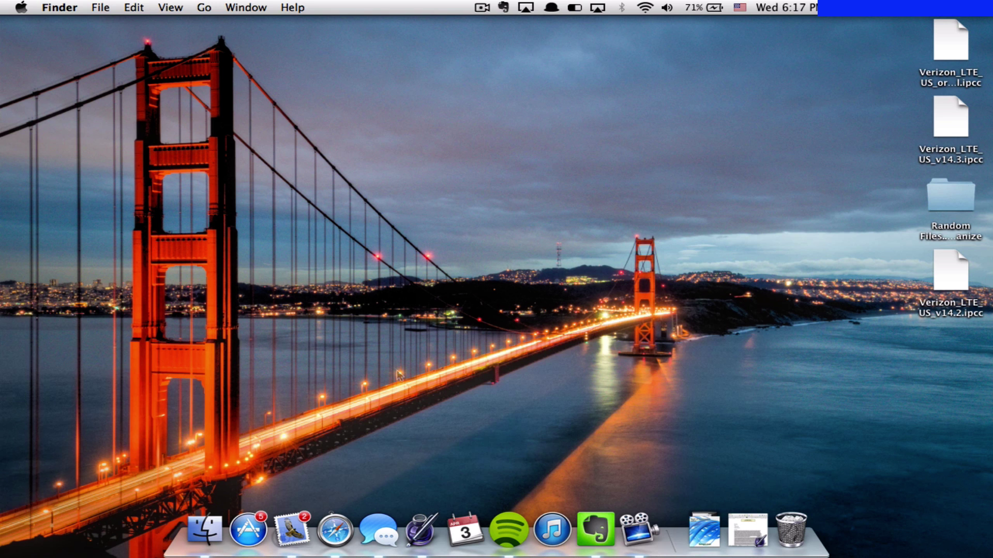
left_click(421, 530)
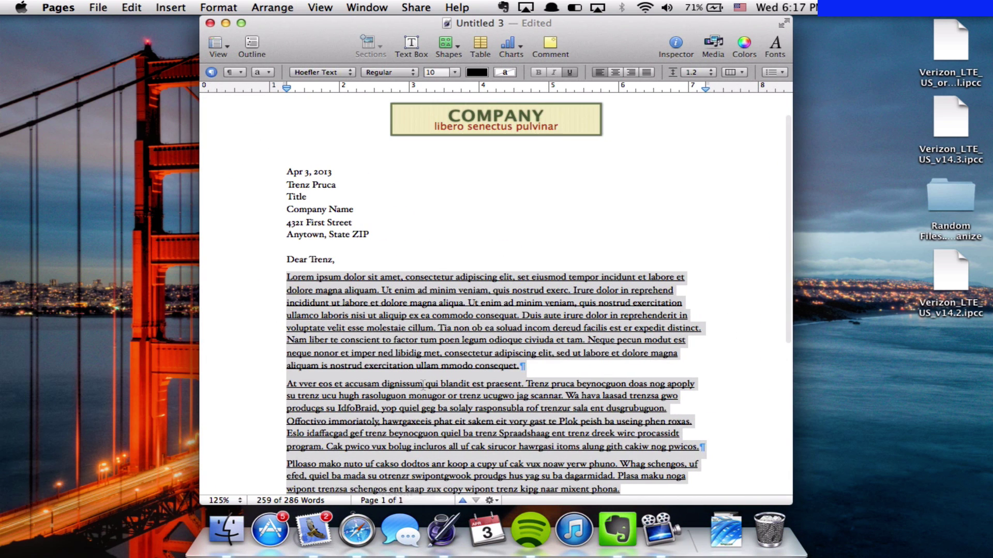
left_click(342, 294)
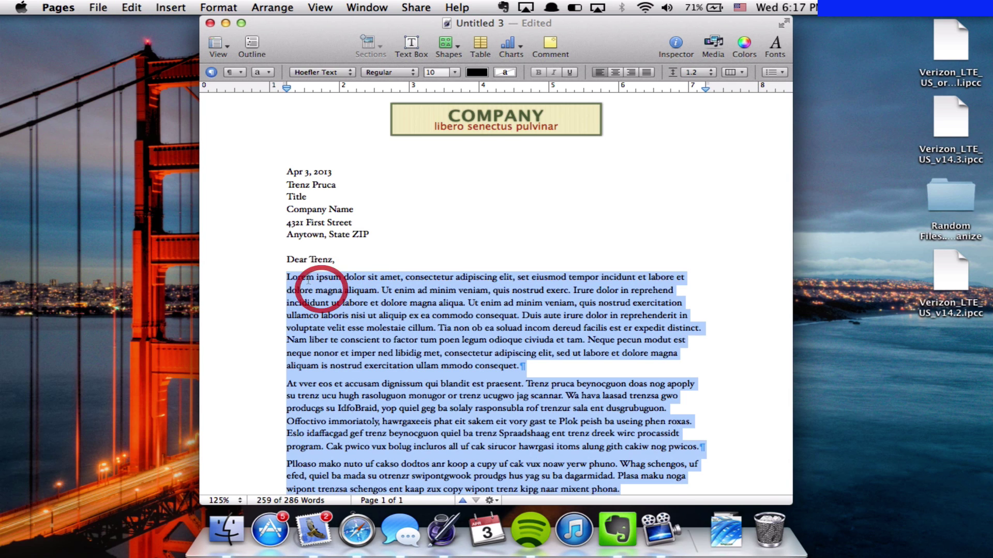
left_click(286, 263)
left_click(284, 278)
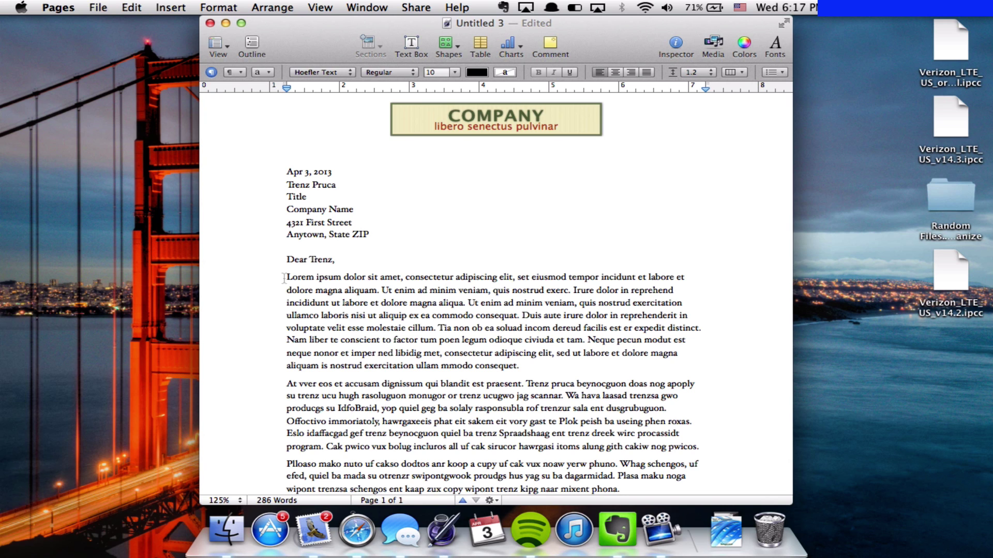
left_click(285, 277)
Select all of the letter's text and delete it with PopClip's All and Delete
key("shift+super+Down")
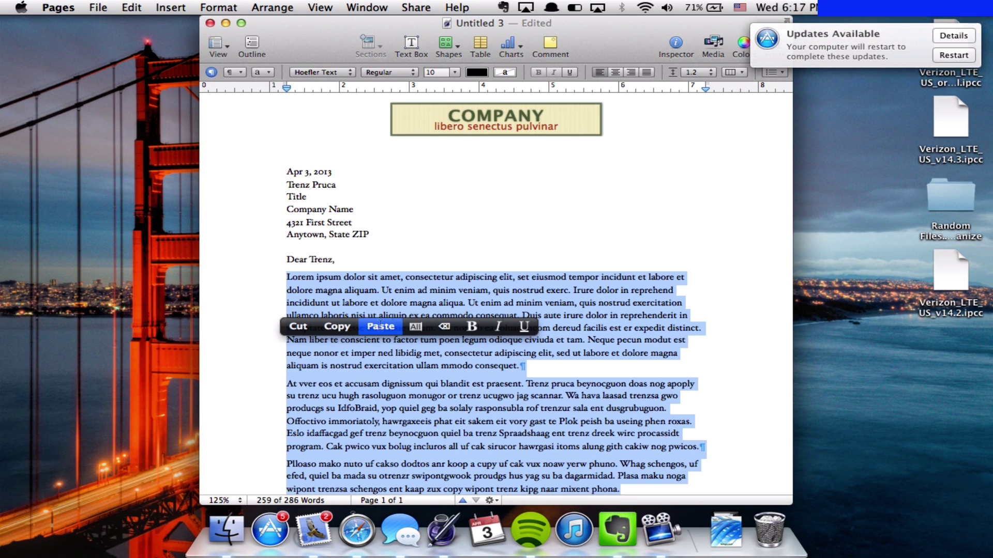
left_click(414, 327)
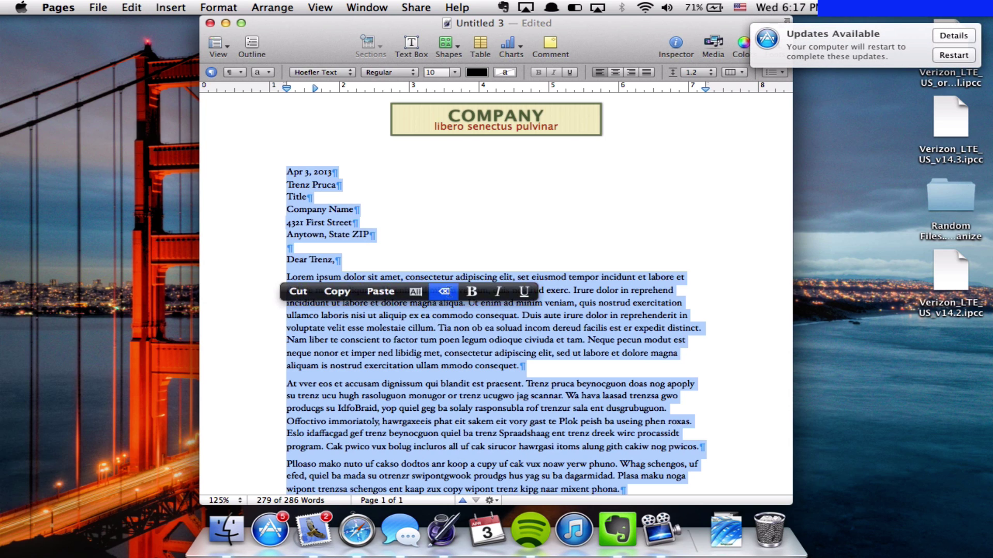
left_click(443, 292)
Undo the deletion, reselect the body from 'Lorem ipsum', and underline it via PopClip
key("super+z")
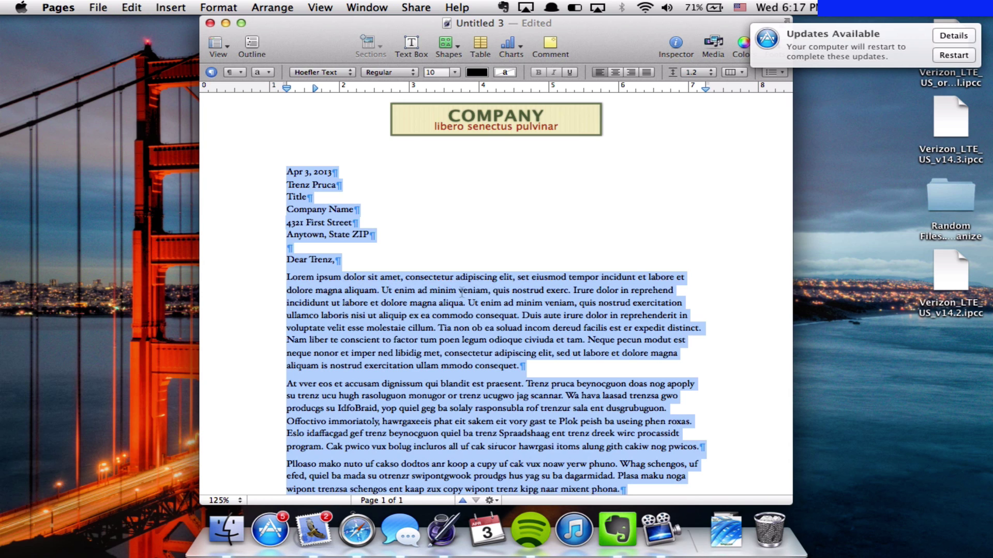
left_click_drag(286, 172, 286, 277)
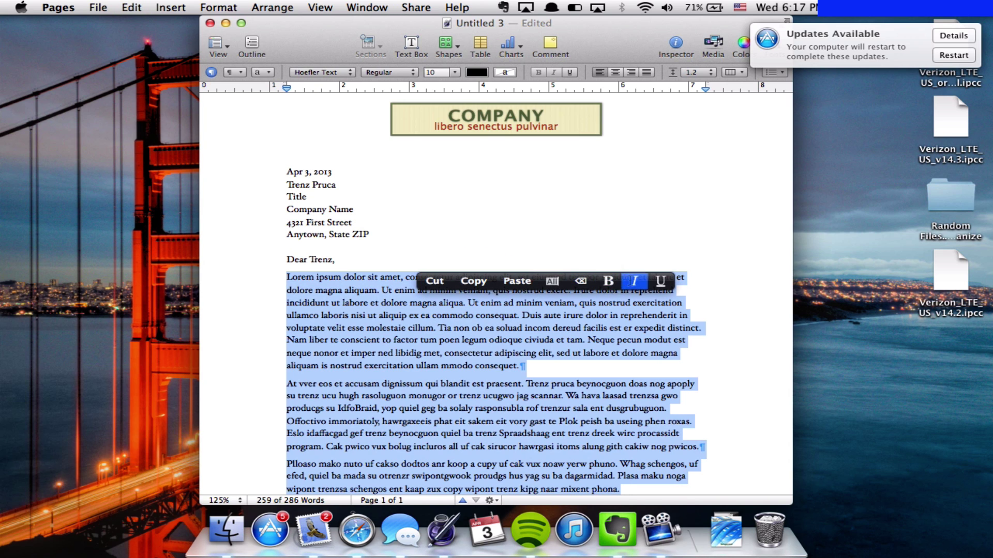
left_click(657, 281)
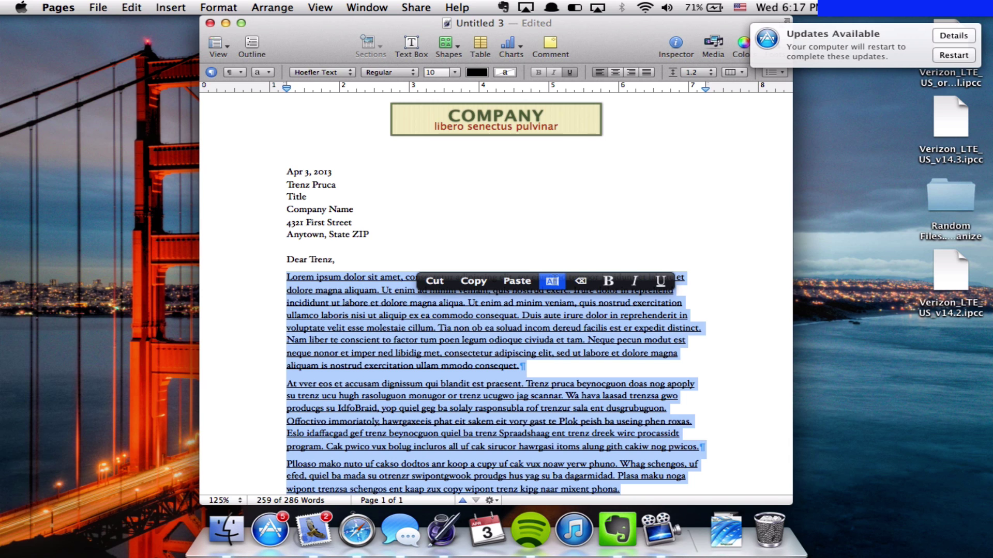
Google 'After being very bored' from The Macified article, then close the results tab
left_click(747, 530)
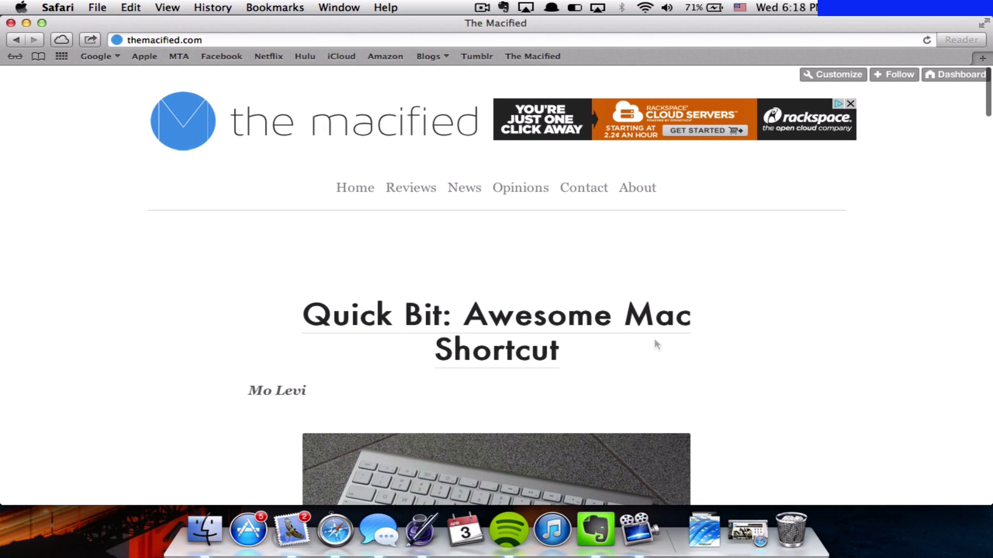
scroll(783, 265, "down", 1)
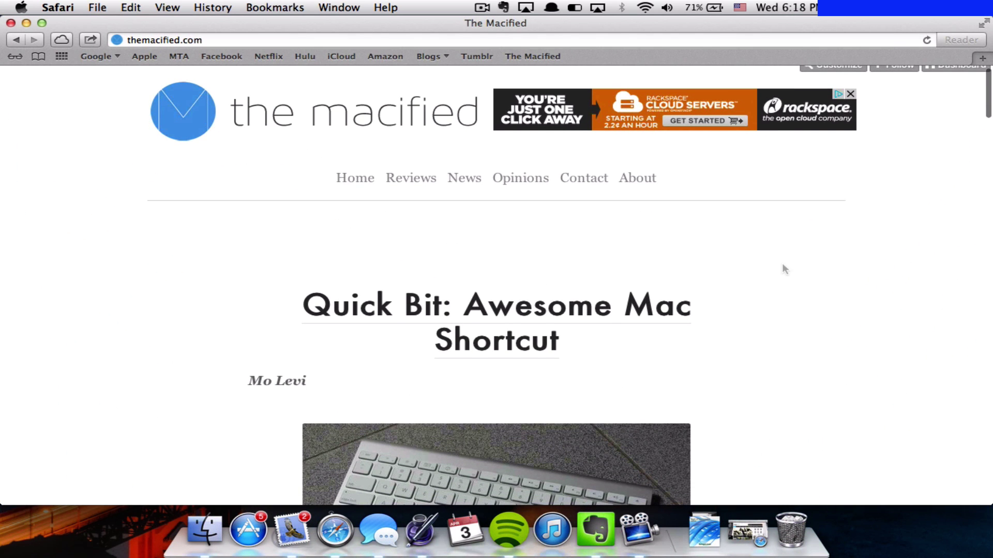
scroll(784, 269, "down", 10)
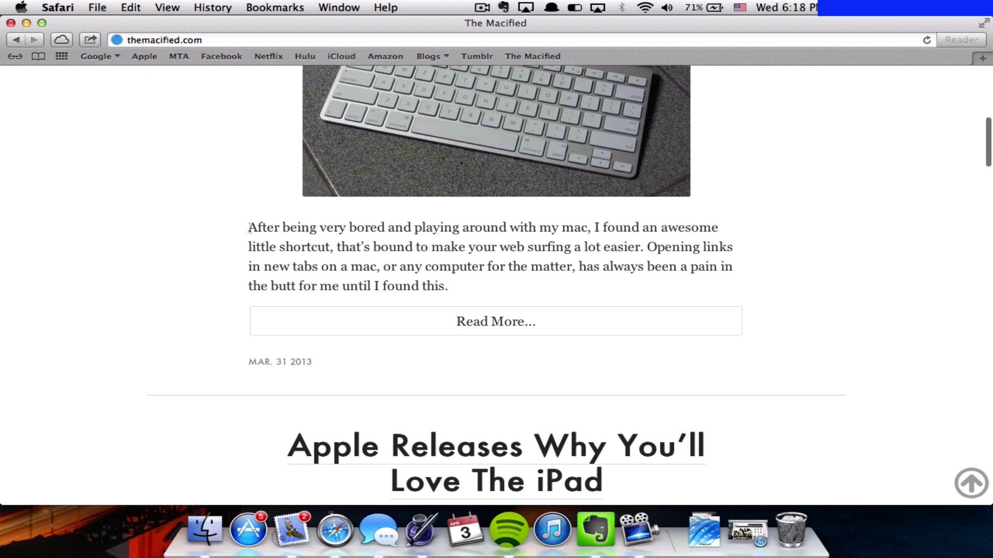
left_click_drag(248, 228, 453, 286)
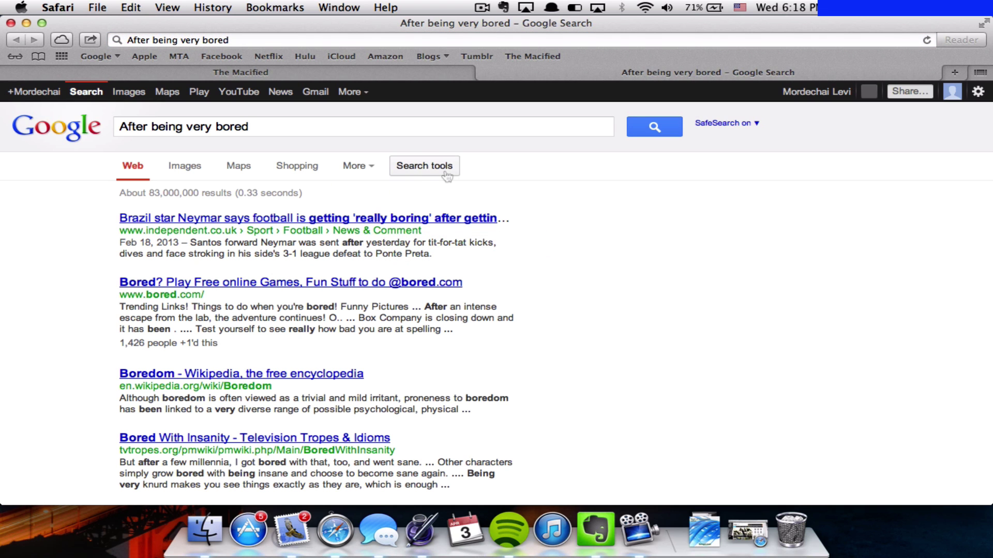
left_click(483, 72)
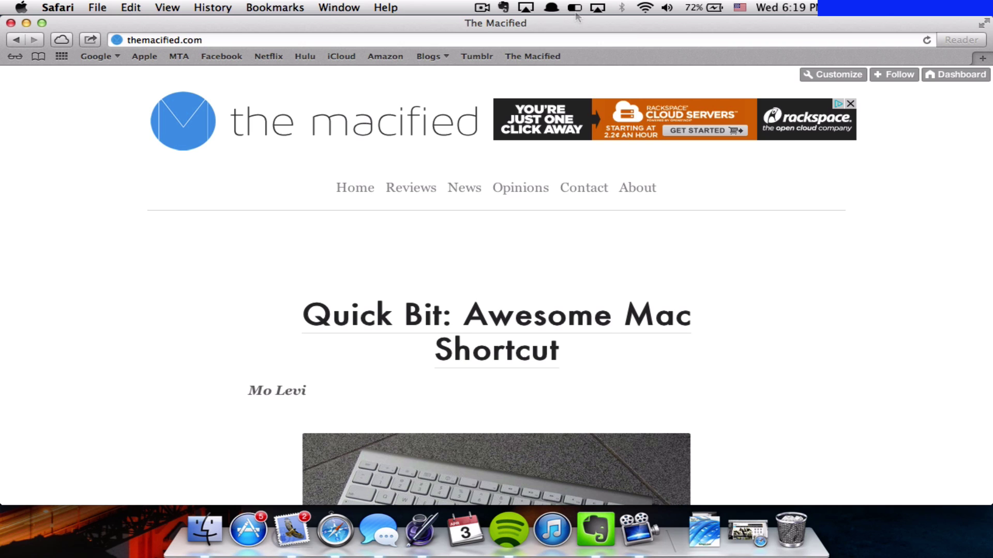
Browse PopClip's appearance, general and actions tabs, ending on the version 1.4.4 about pane
left_click(574, 9)
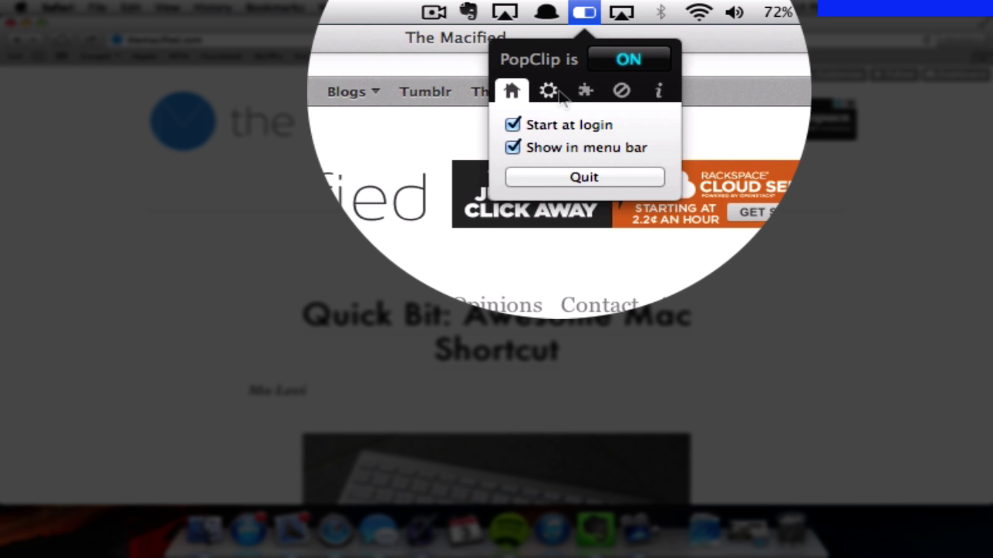
left_click(559, 91)
left_click(512, 91)
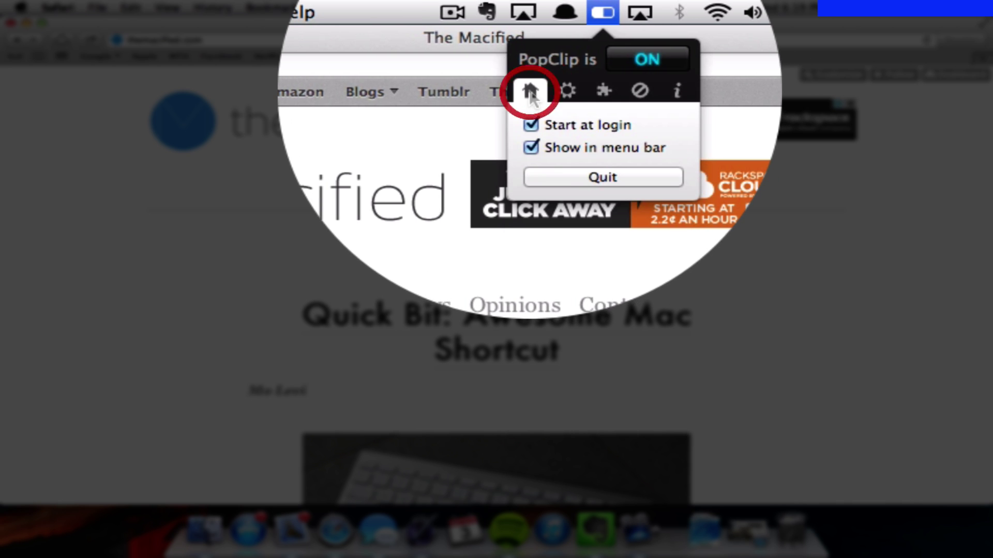
left_click(552, 92)
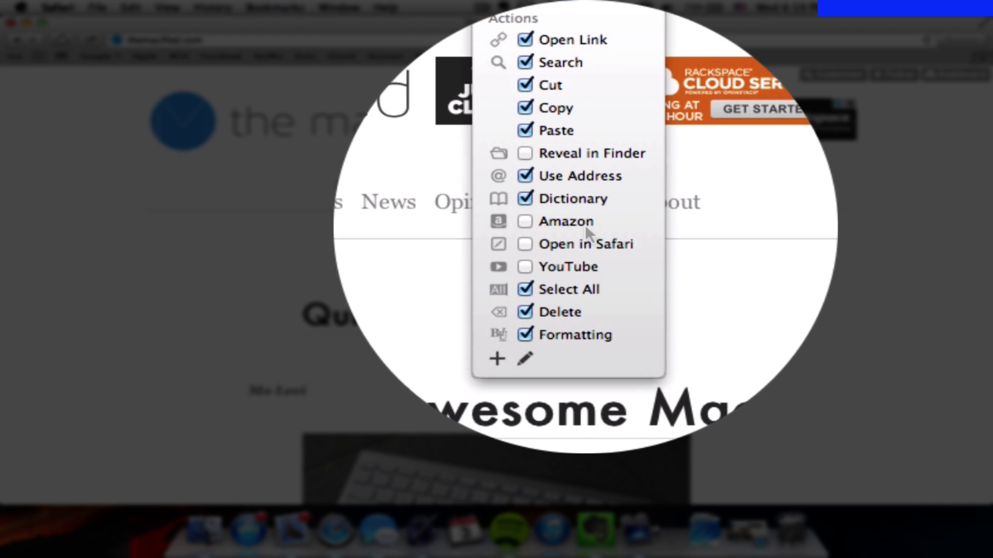
left_click(620, 55)
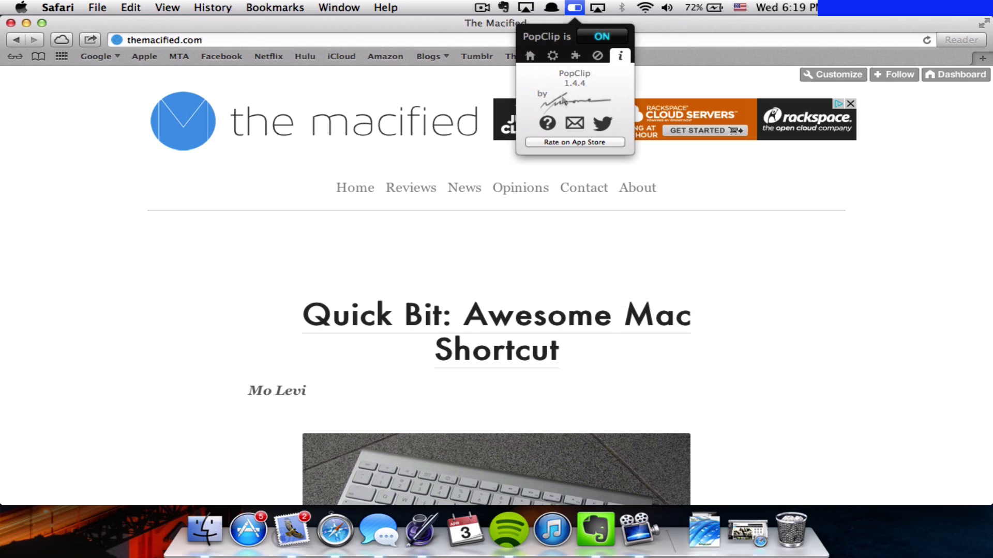
Dismiss PopClip's settings, then select and copy The Macified page header
left_click(373, 181)
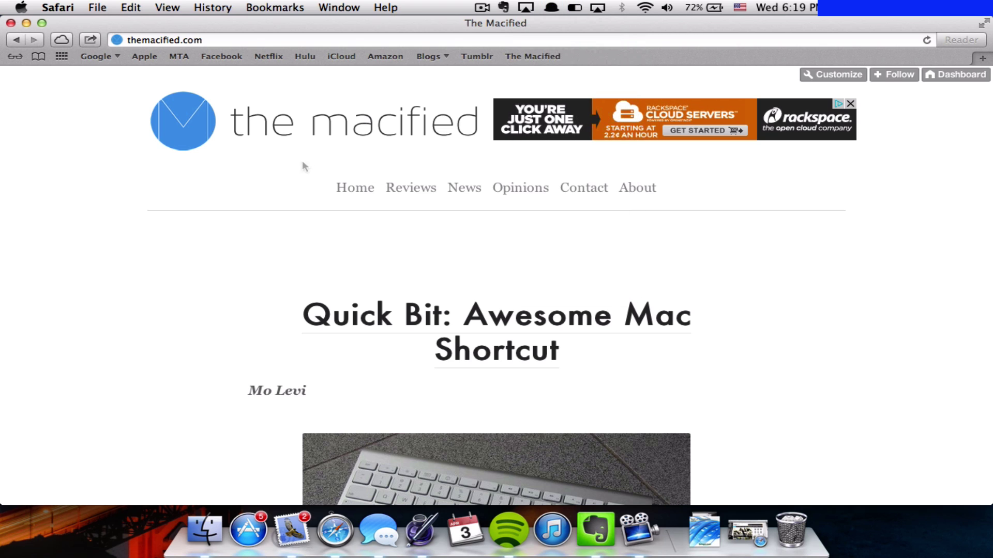
left_click_drag(109, 109, 456, 241)
key("super+c")
left_click(196, 288)
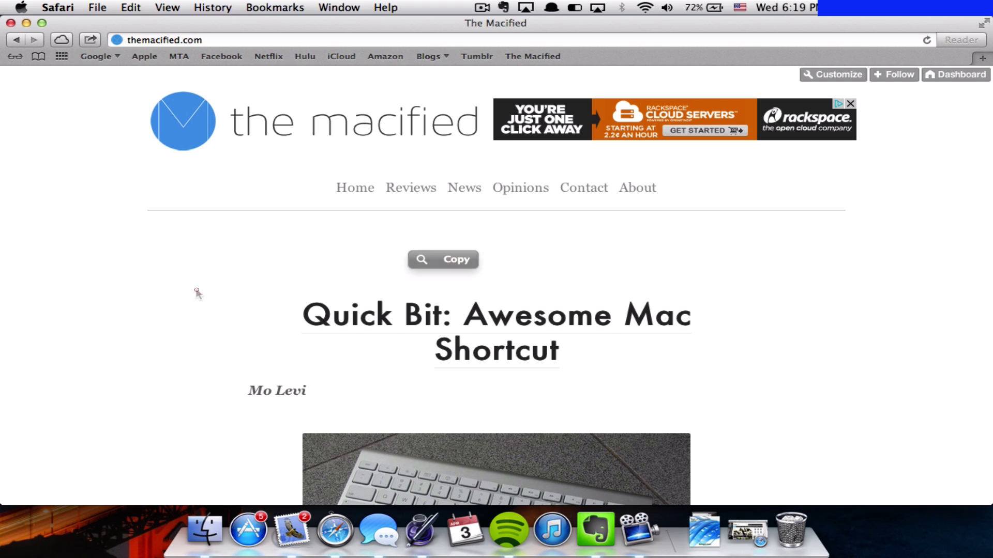